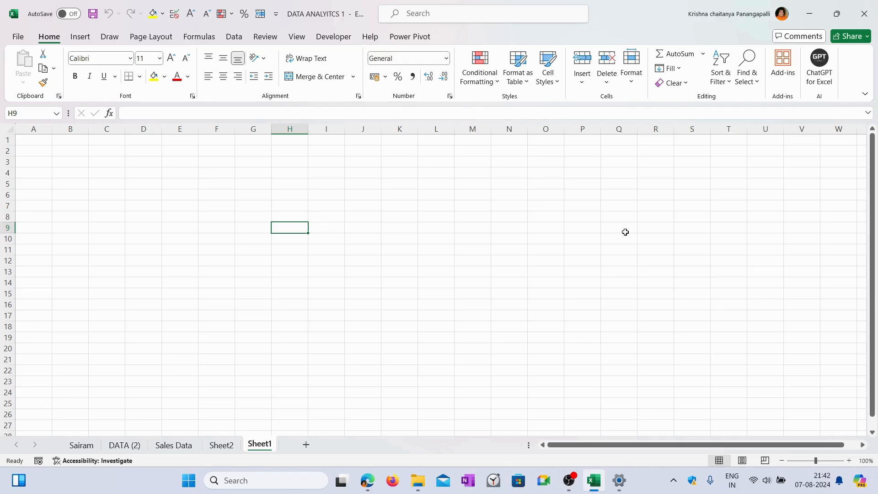
{"action": "left_click", "coordinate": [391, 270]}
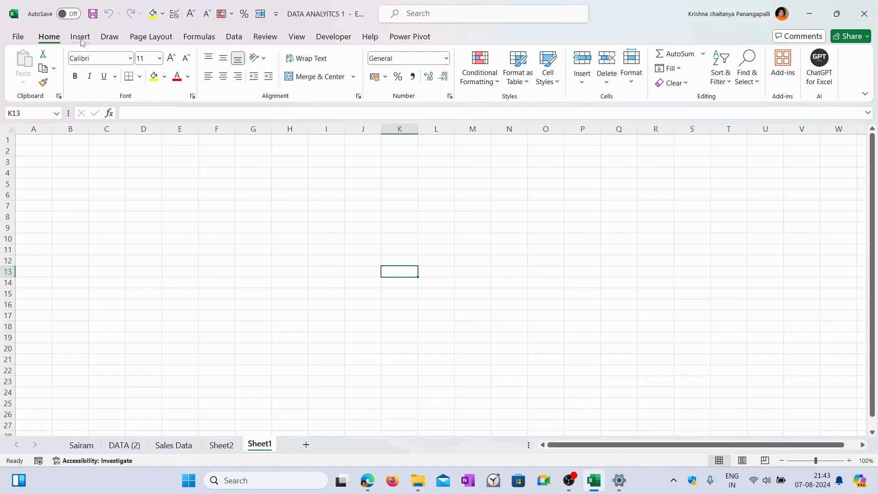
{"action": "left_click", "coordinate": [493, 271]}
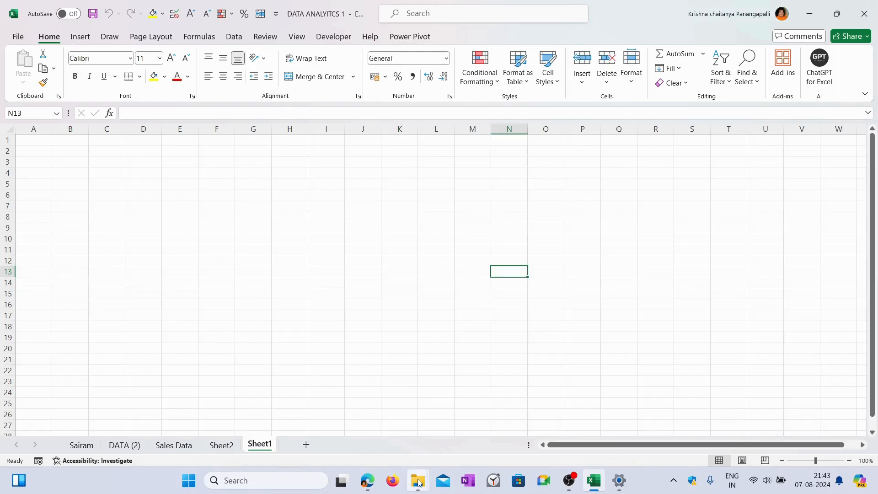
Switch to the Downloads folder in File Explorer, open the file named pdf and look through its district services table
{"action": "mouse_move", "coordinate": [418, 481]}
{"action": "left_click", "coordinate": [369, 420]}
{"action": "left_click", "coordinate": [121, 134]}
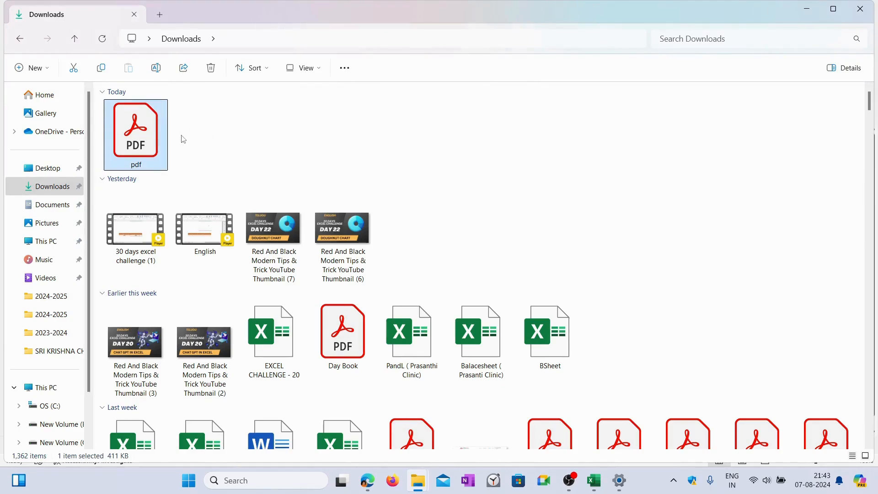
{"action": "double_click", "coordinate": [128, 133]}
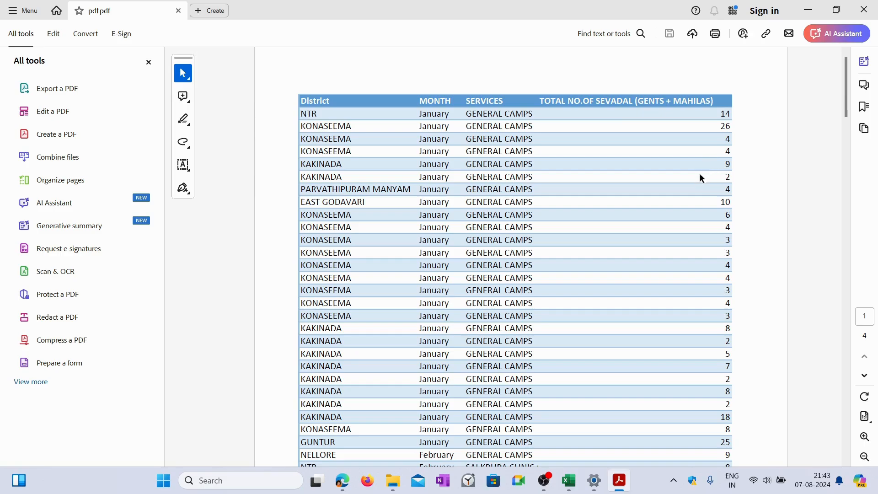
{"action": "scroll", "coordinate": [640, 272], "scroll_direction": "down", "scroll_amount": 2}
{"action": "scroll", "coordinate": [638, 272], "scroll_direction": "up", "scroll_amount": 2}
{"action": "scroll", "coordinate": [609, 254], "scroll_direction": "down", "scroll_amount": 3}
{"action": "scroll", "coordinate": [584, 265], "scroll_direction": "up", "scroll_amount": 3}
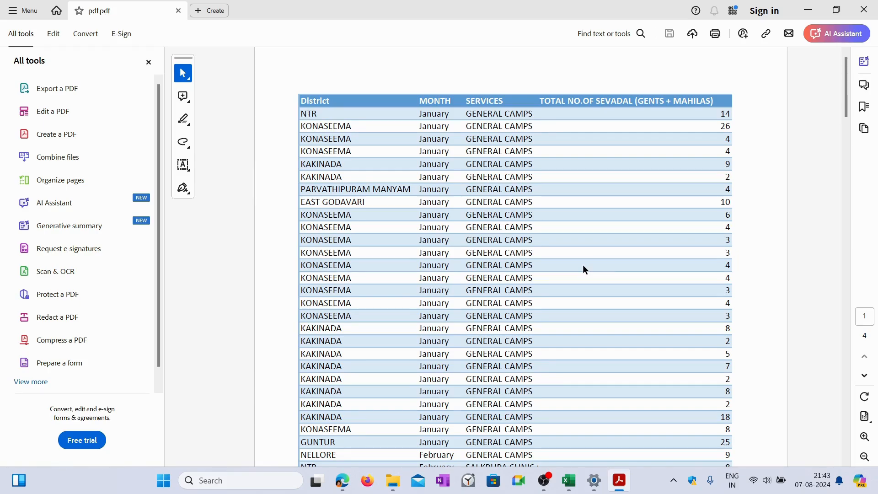
Switch back to the Excel workbook and start a PDF data import from the file named pdf in Downloads
{"action": "mouse_move", "coordinate": [569, 480]}
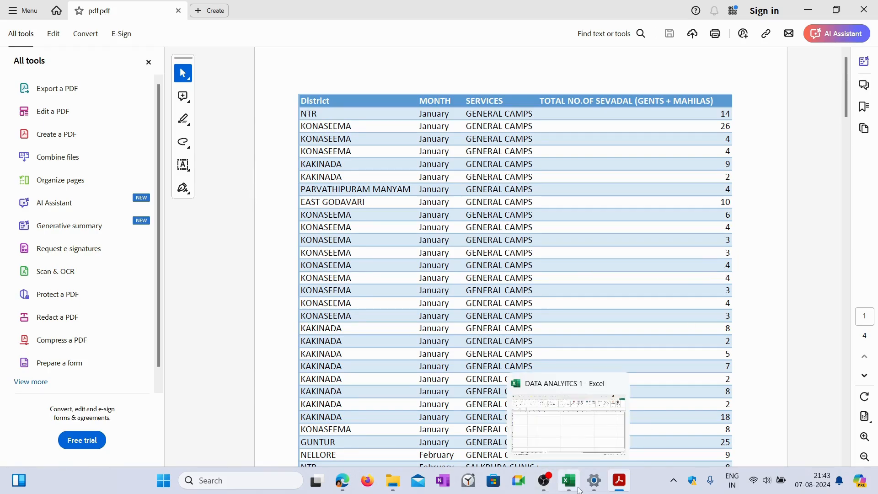
{"action": "left_click", "coordinate": [567, 425]}
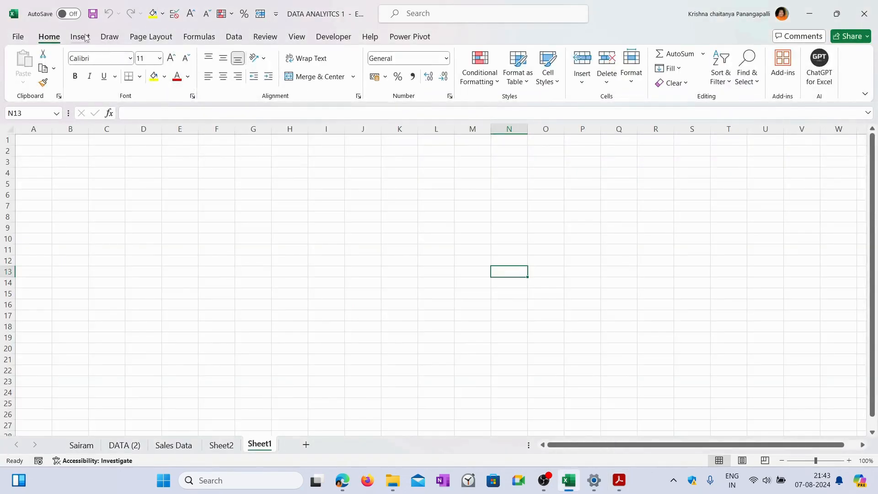
{"action": "left_click", "coordinate": [230, 37]}
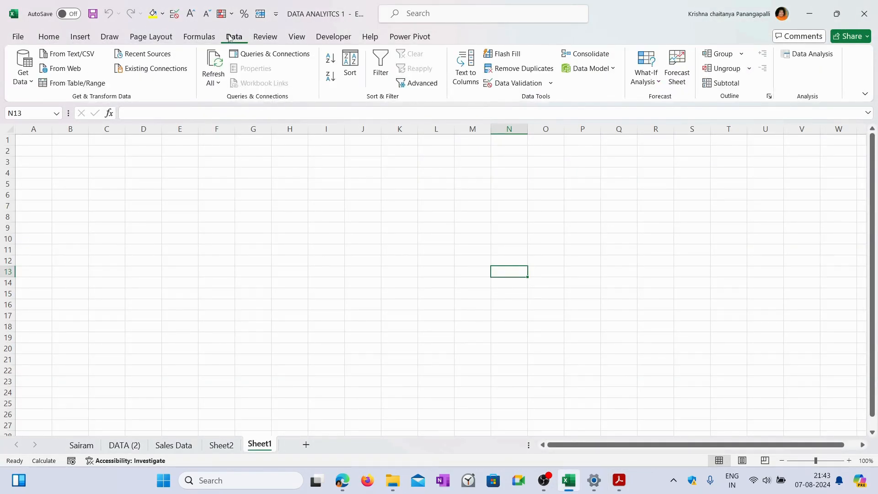
{"action": "left_click", "coordinate": [24, 75]}
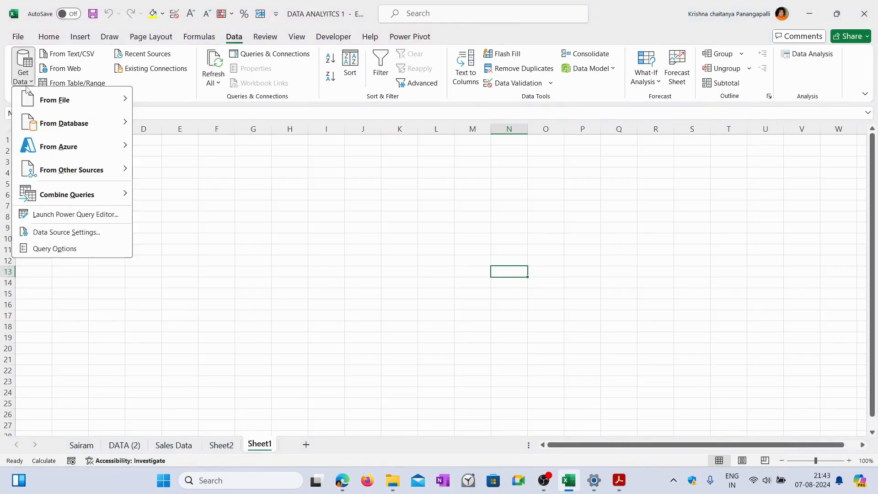
{"action": "mouse_move", "coordinate": [35, 109]}
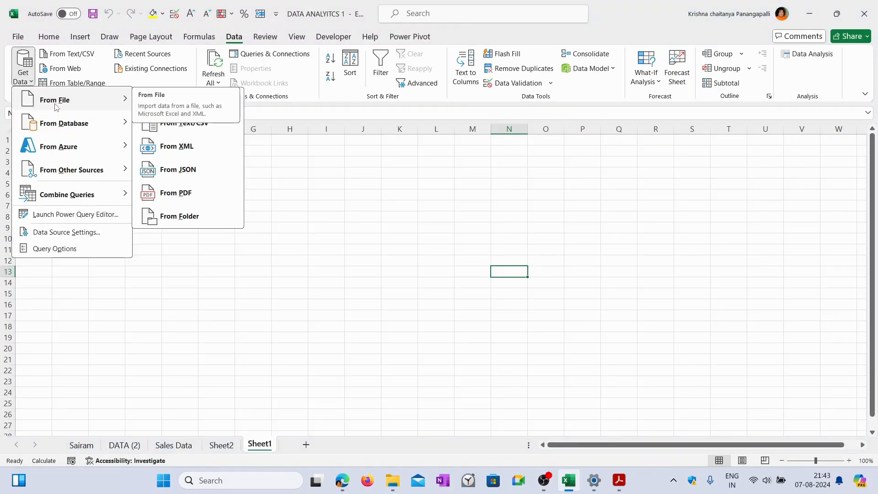
{"action": "left_click", "coordinate": [173, 194]}
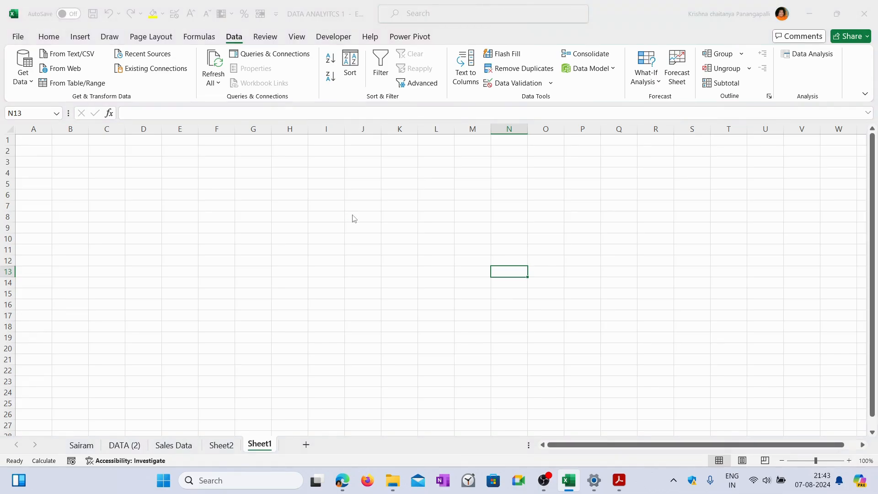
{"action": "left_click", "coordinate": [46, 129]}
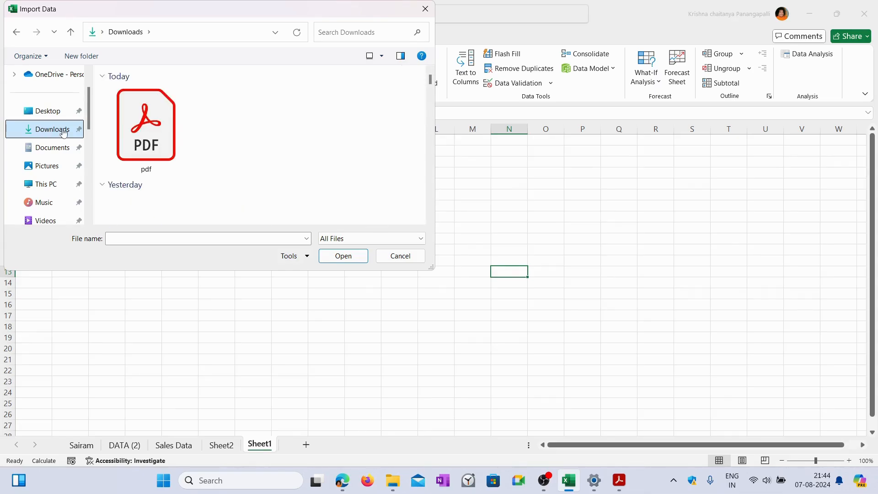
{"action": "left_click", "coordinate": [147, 126]}
{"action": "left_click", "coordinate": [361, 258]}
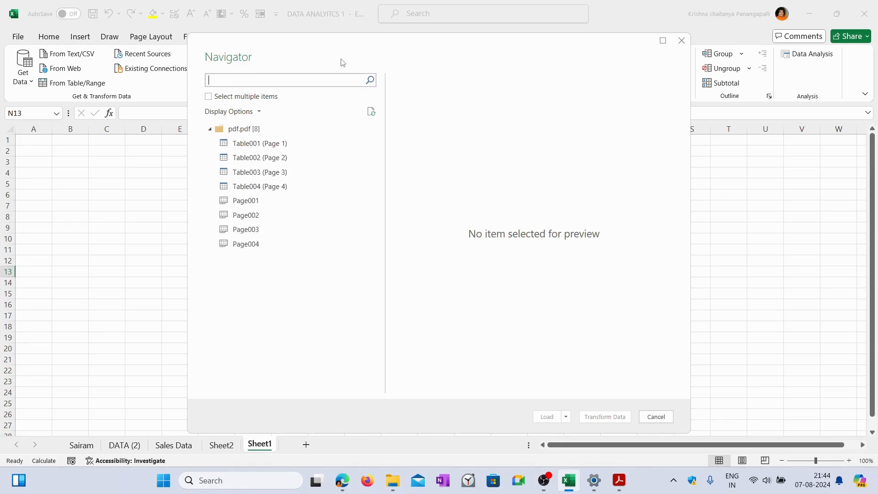
Preview the tables detected on pages 1, 2 and 3 of the PDF and compare their columns
{"action": "left_click", "coordinate": [261, 148]}
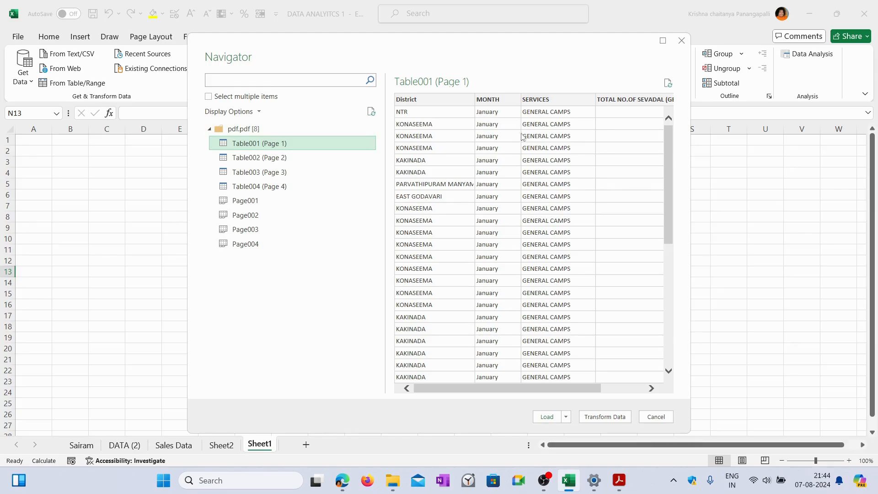
{"action": "left_click", "coordinate": [293, 158]}
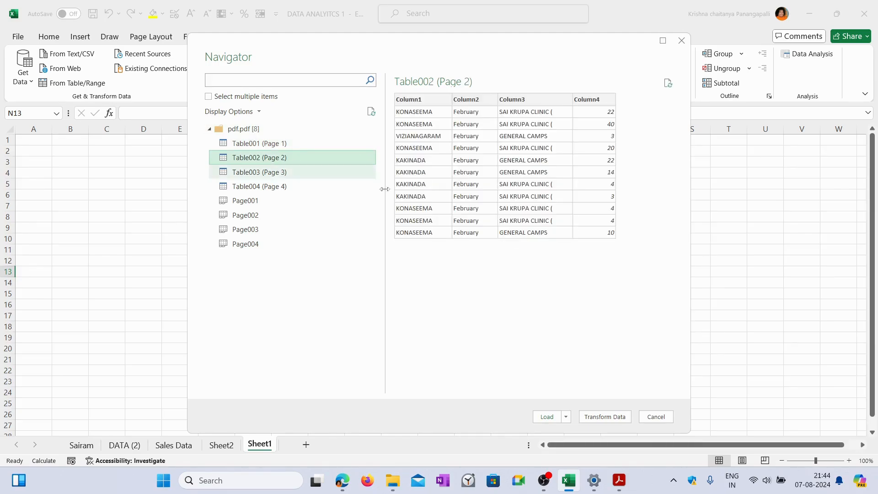
{"action": "left_click", "coordinate": [295, 144]}
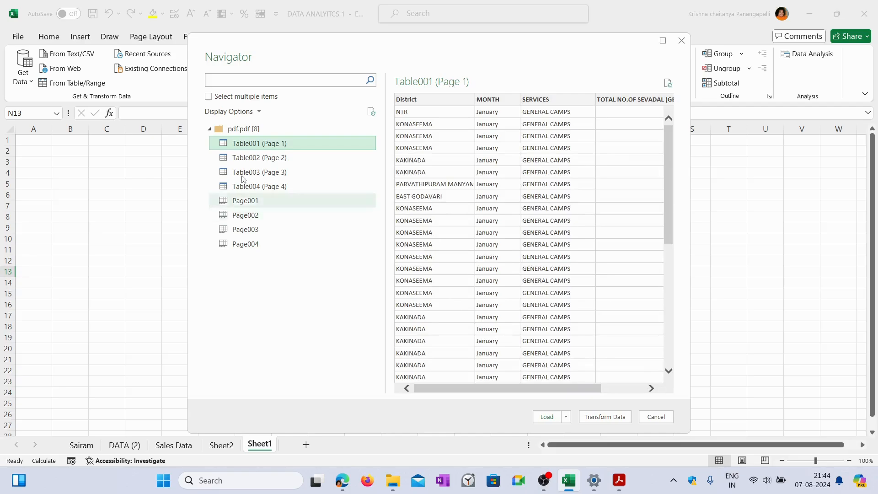
{"action": "left_click", "coordinate": [272, 173]}
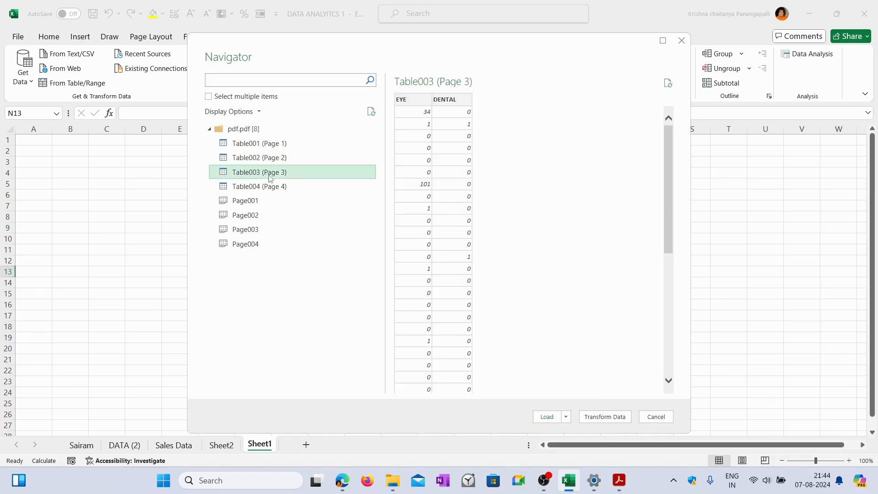
{"action": "left_click", "coordinate": [279, 144]}
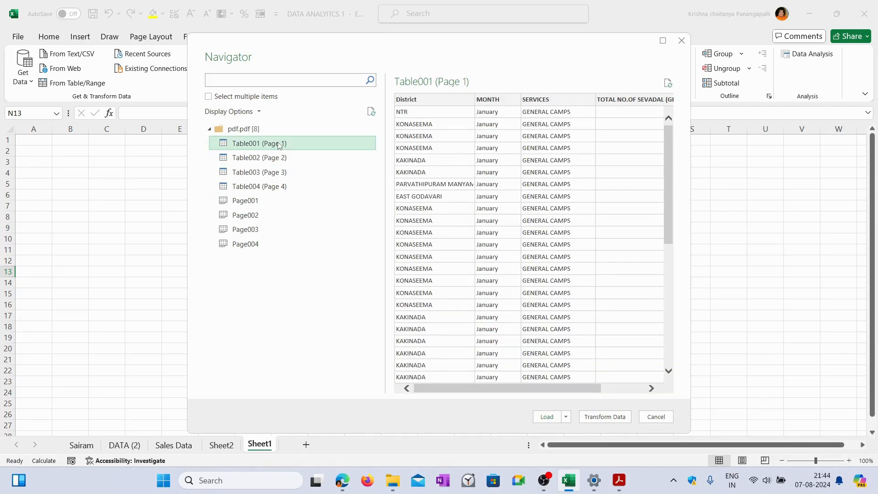
{"action": "mouse_move", "coordinate": [494, 392]}
{"action": "left_mouse_down"}
{"action": "mouse_move", "coordinate": [539, 394]}
{"action": "mouse_move", "coordinate": [493, 392]}
{"action": "left_mouse_up"}
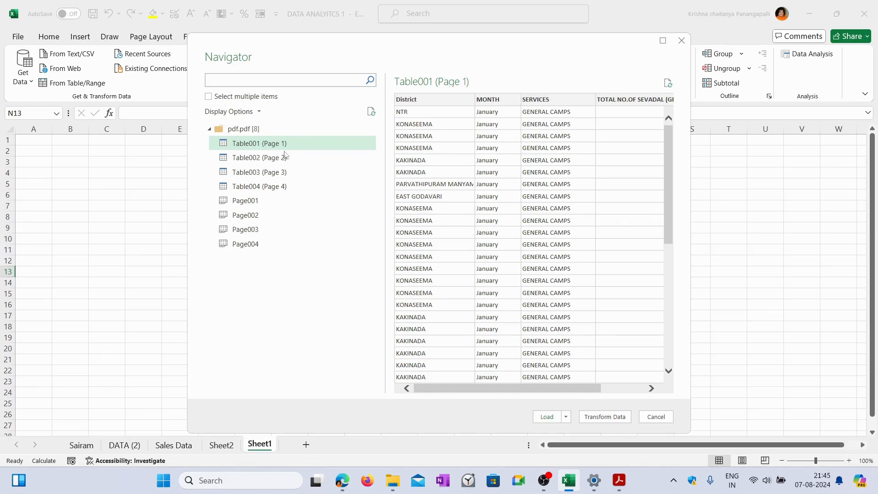
{"action": "left_click", "coordinate": [267, 158]}
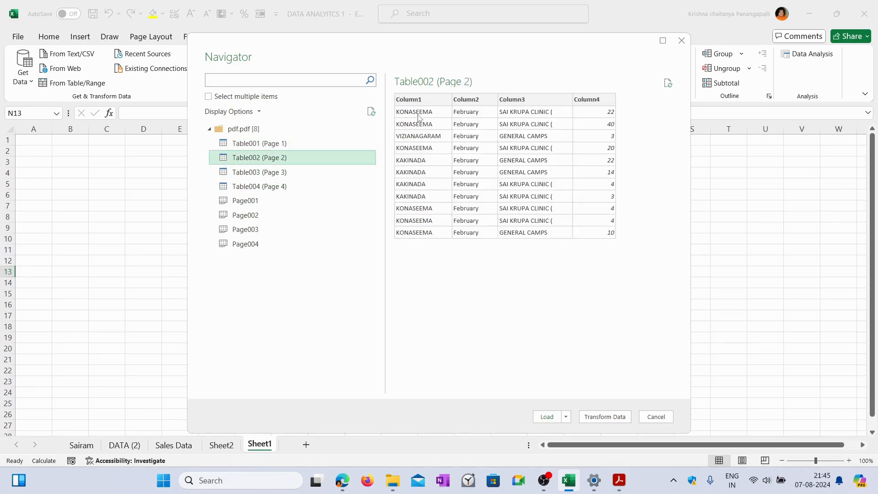
Load Table001 (Page 1) from the PDF into the workbook and review the imported rows
{"action": "left_click", "coordinate": [255, 145]}
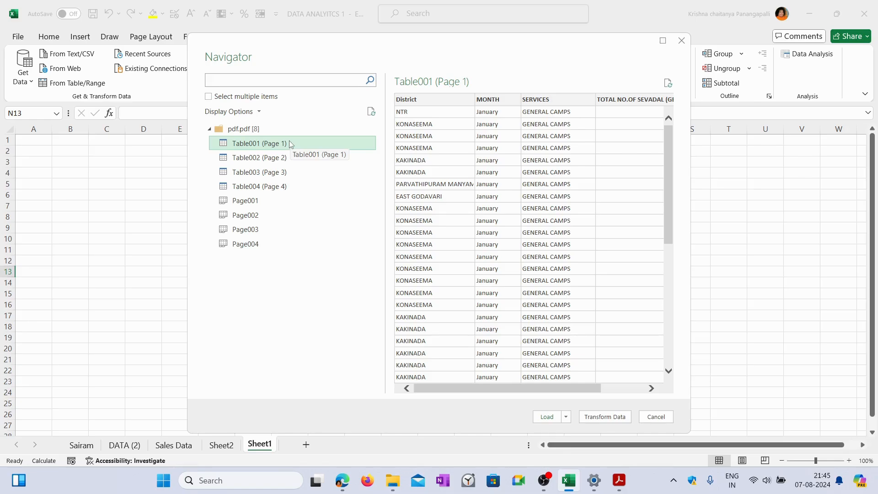
{"action": "left_click", "coordinate": [547, 417]}
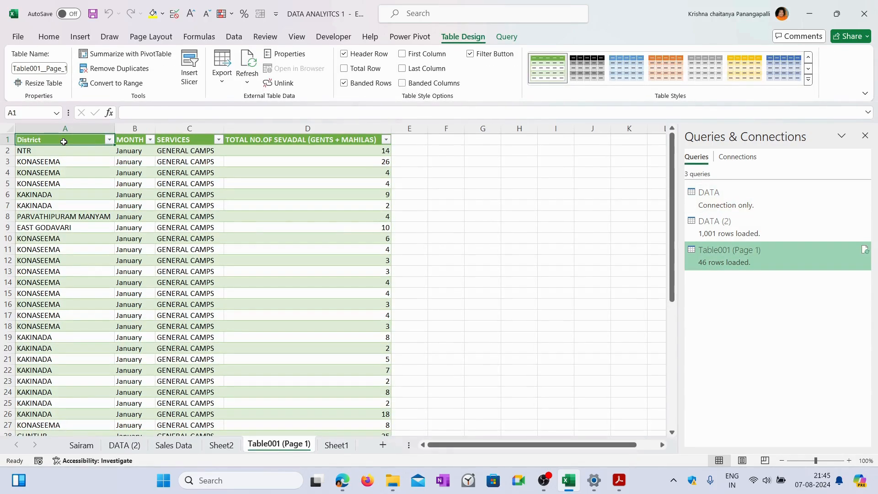
{"action": "scroll", "coordinate": [106, 211], "scroll_direction": "down", "scroll_amount": 11}
{"action": "scroll", "coordinate": [181, 252], "scroll_direction": "up", "scroll_amount": 10}
{"action": "scroll", "coordinate": [180, 251], "scroll_direction": "up", "scroll_amount": 1}
{"action": "scroll", "coordinate": [179, 252], "scroll_direction": "down", "scroll_amount": 12}
{"action": "scroll", "coordinate": [177, 253], "scroll_direction": "up", "scroll_amount": 6}
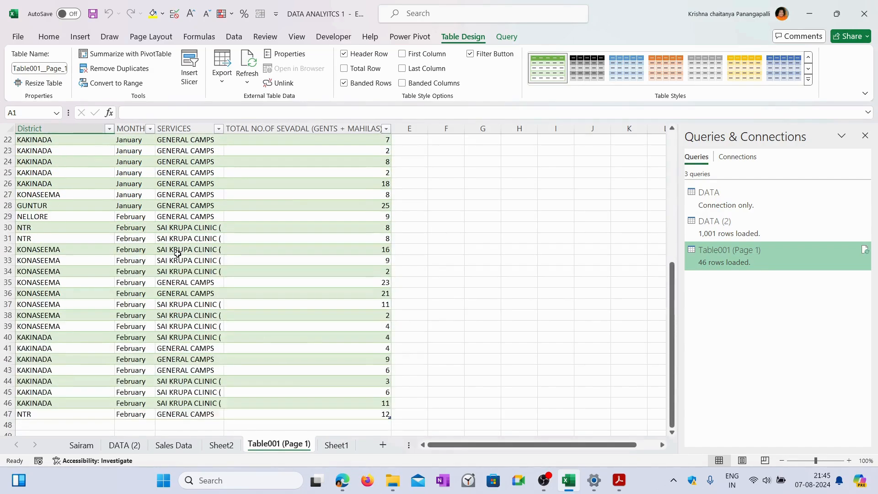
{"action": "scroll", "coordinate": [178, 253], "scroll_direction": "up", "scroll_amount": 7}
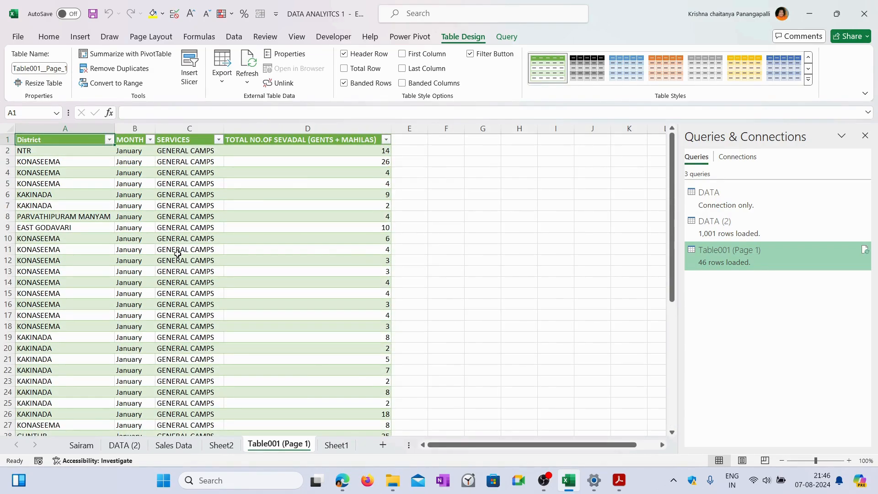
Select the whole imported table and set it up for printing with Microsoft Print to PDF, limited to Print Selection
{"action": "left_click_drag", "start_coordinate": [51, 139], "coordinate": [337, 454]}
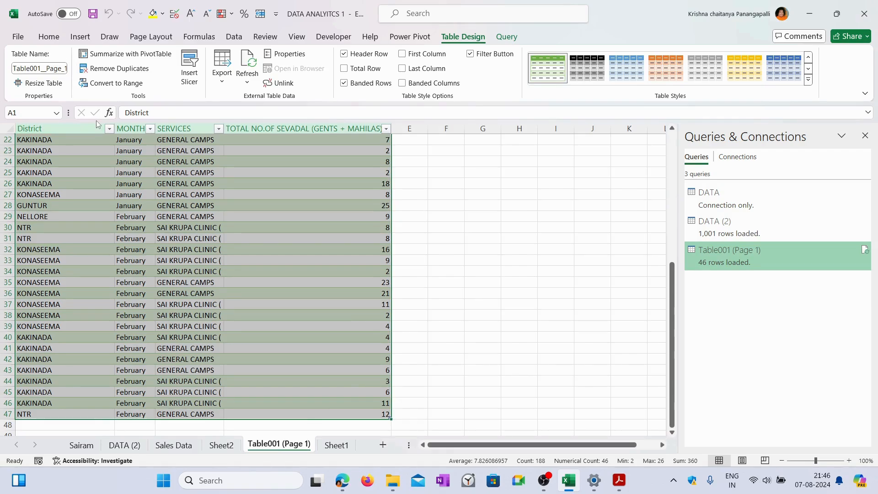
{"action": "key", "text": "ctrl+p"}
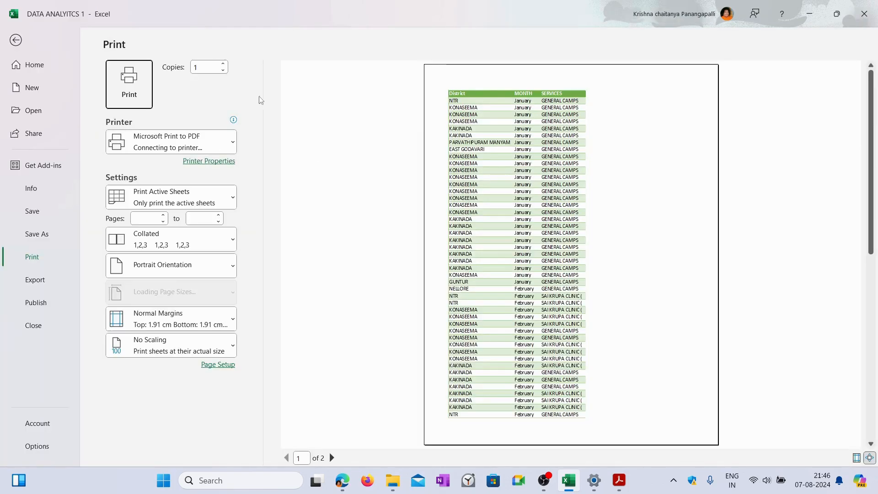
{"action": "left_click", "coordinate": [227, 155]}
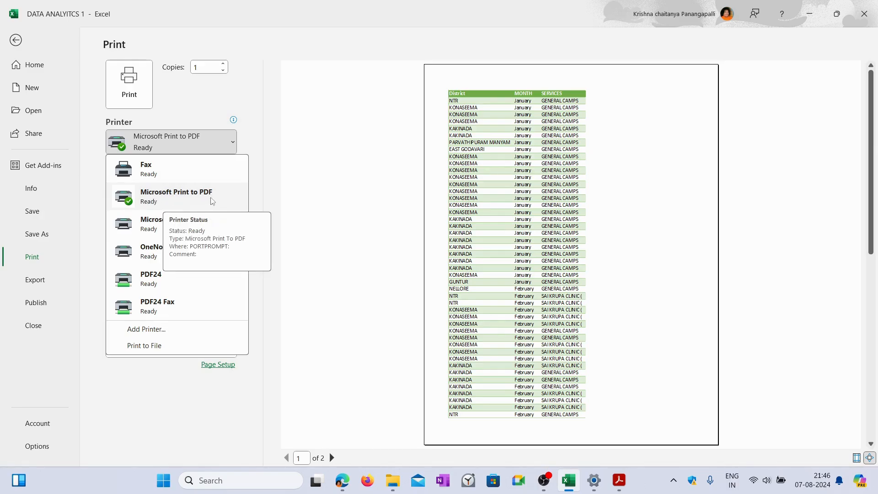
{"action": "left_click", "coordinate": [195, 201]}
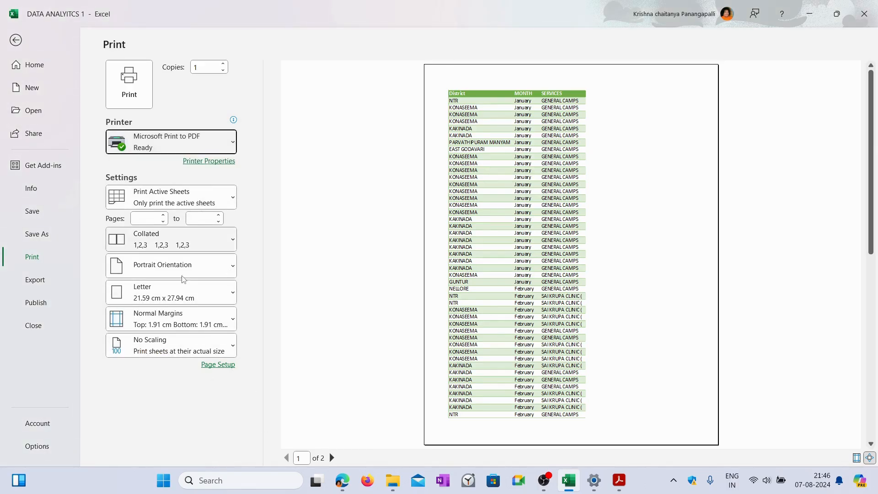
{"action": "left_click", "coordinate": [187, 201]}
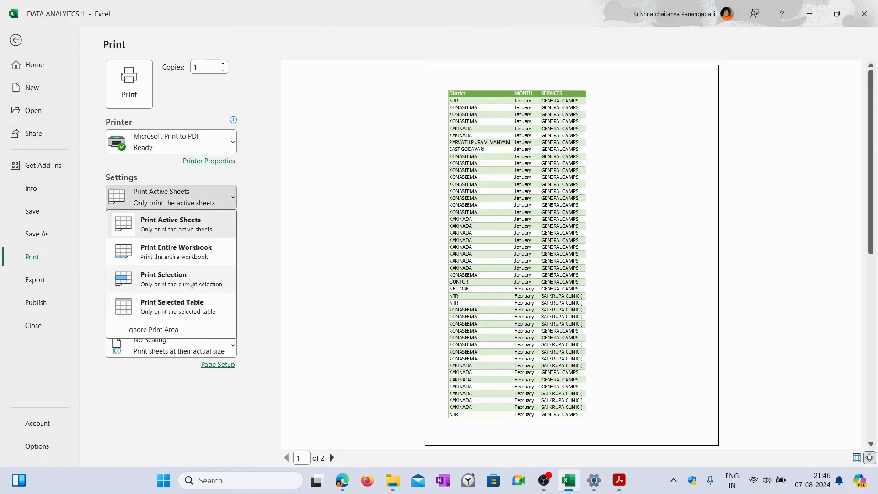
{"action": "left_click", "coordinate": [191, 284]}
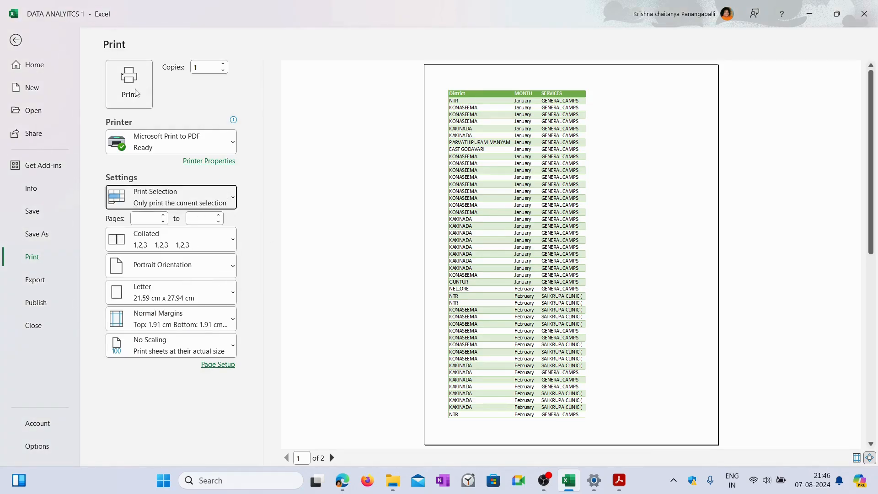
Print the selection to a PDF document named Print in the Downloads folder
{"action": "left_click", "coordinate": [129, 87]}
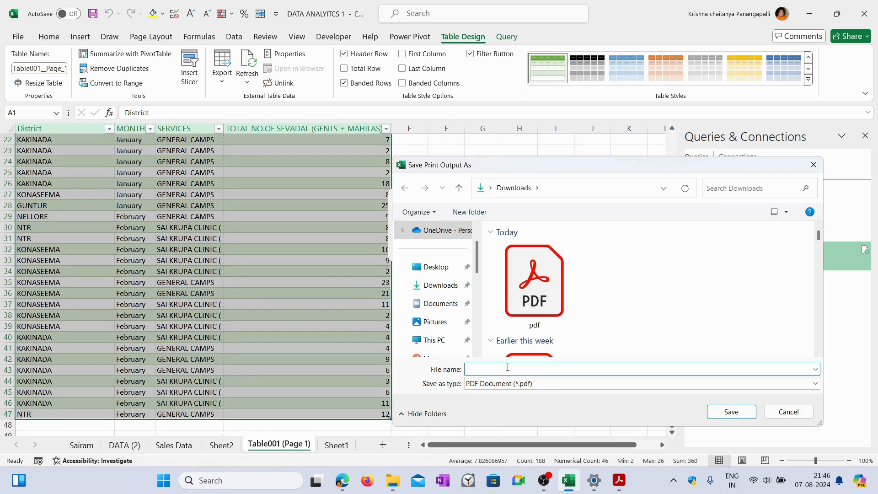
{"action": "type", "text": "Print"}
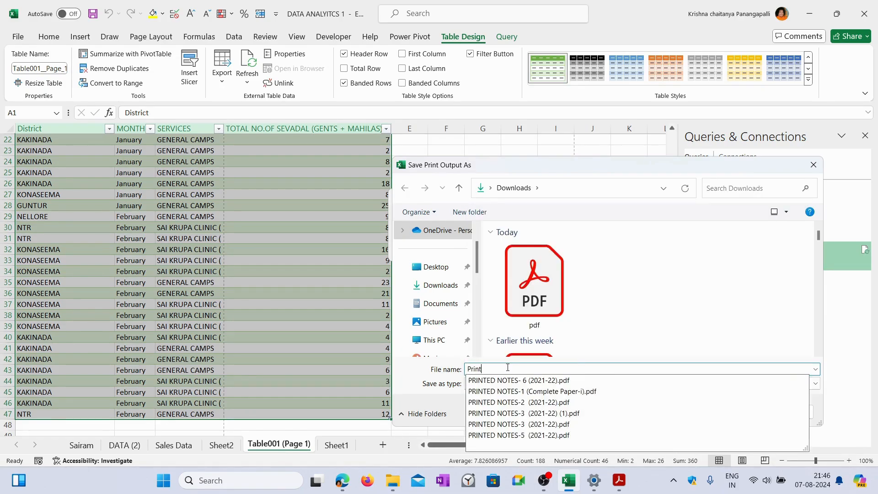
{"action": "left_click", "coordinate": [423, 285]}
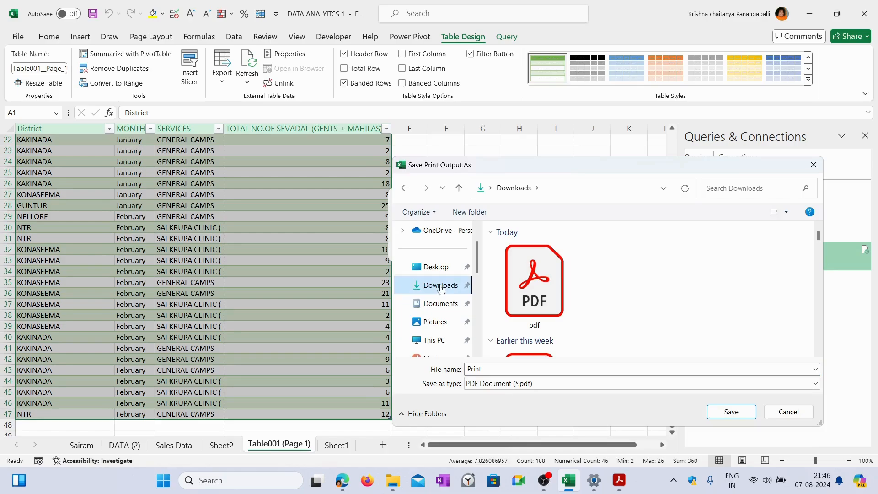
{"action": "left_click", "coordinate": [731, 413]}
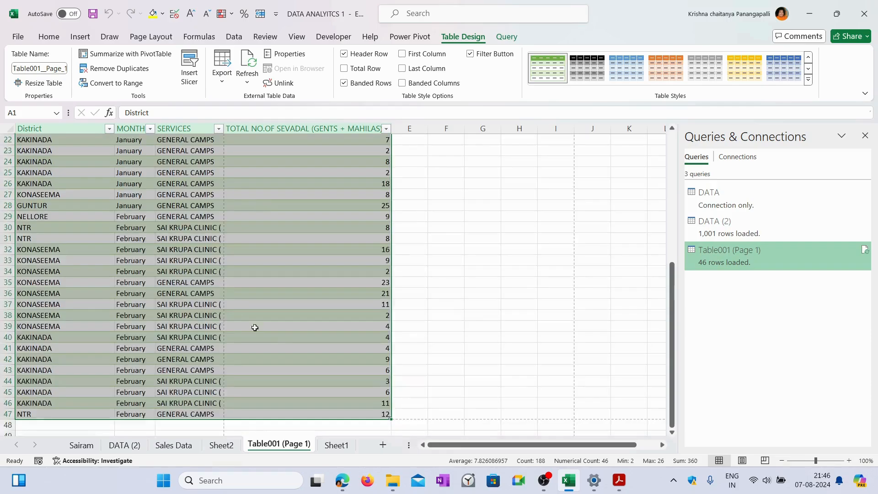
Switch to the Downloads folder in File Explorer and open the Print PDF file
{"action": "left_click", "coordinate": [393, 481]}
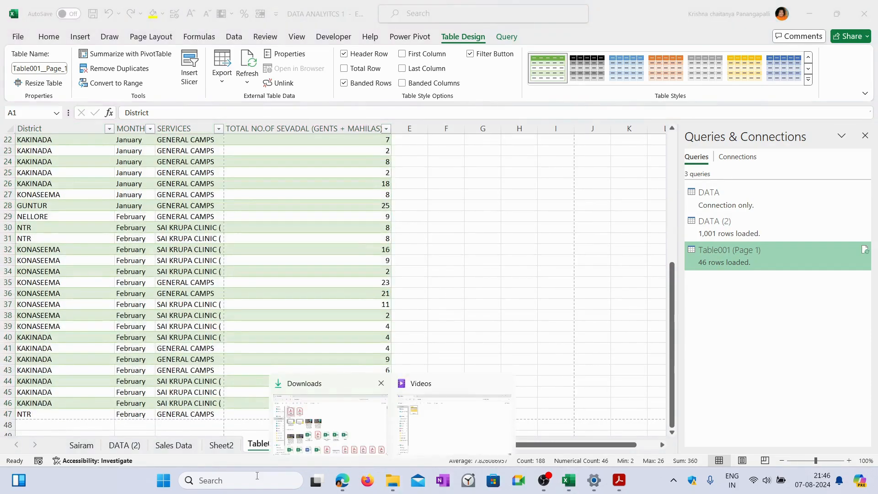
{"action": "left_click", "coordinate": [340, 414]}
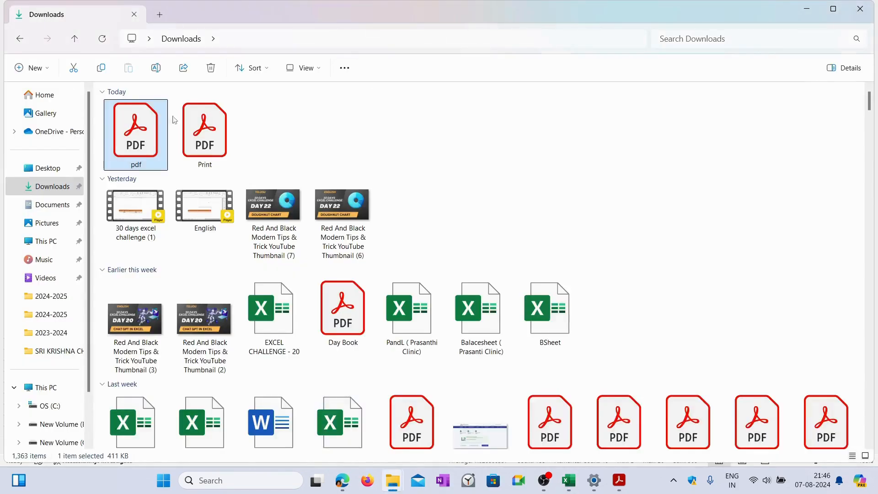
{"action": "left_click", "coordinate": [191, 140]}
{"action": "double_click", "coordinate": [192, 139]}
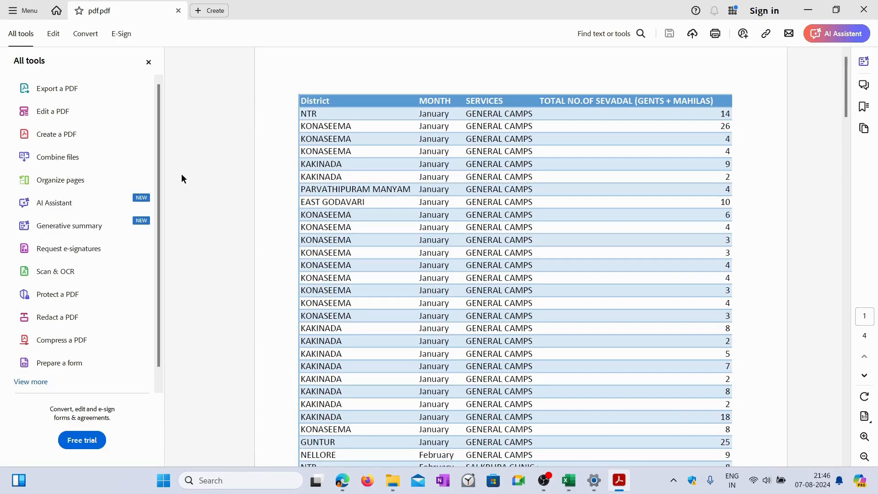
Review the table's rows and columns in Print.pdf from first to last row and close the document
{"action": "scroll", "coordinate": [436, 226], "scroll_direction": "down", "scroll_amount": 1}
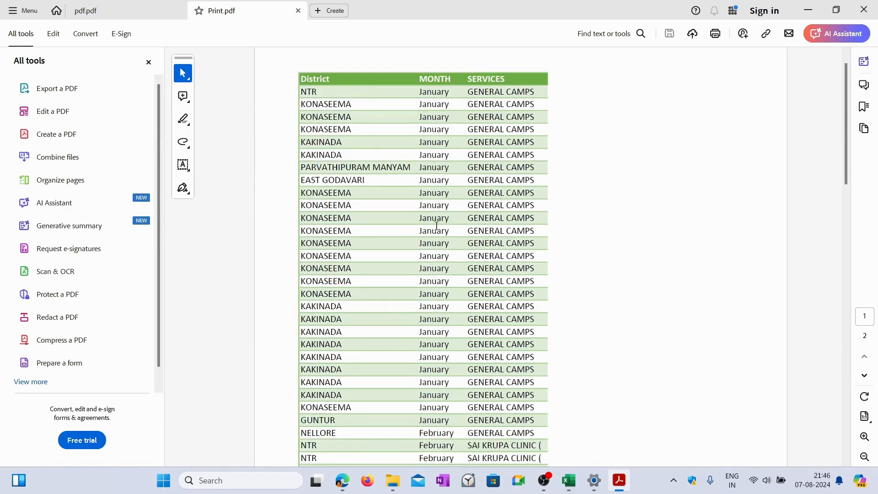
{"action": "scroll", "coordinate": [436, 226], "scroll_direction": "down", "scroll_amount": 10}
{"action": "scroll", "coordinate": [436, 226], "scroll_direction": "down", "scroll_amount": 4}
{"action": "scroll", "coordinate": [437, 227], "scroll_direction": "up", "scroll_amount": 10}
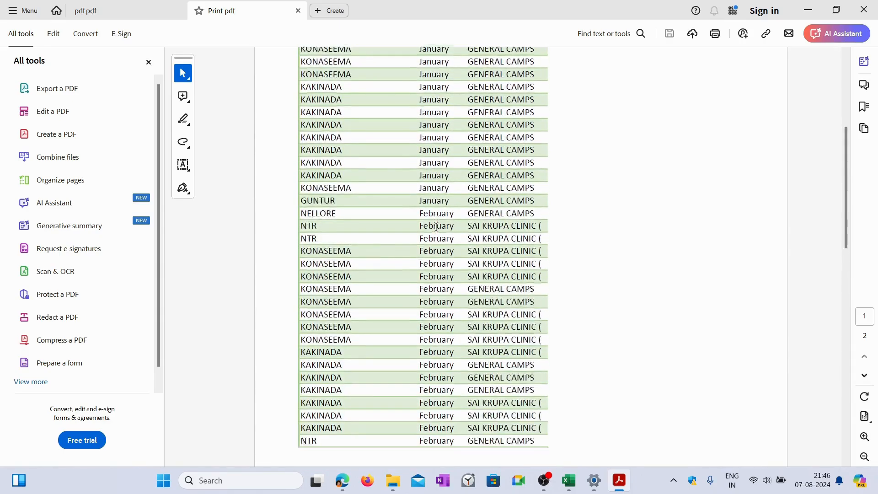
{"action": "scroll", "coordinate": [436, 227], "scroll_direction": "up", "scroll_amount": 5}
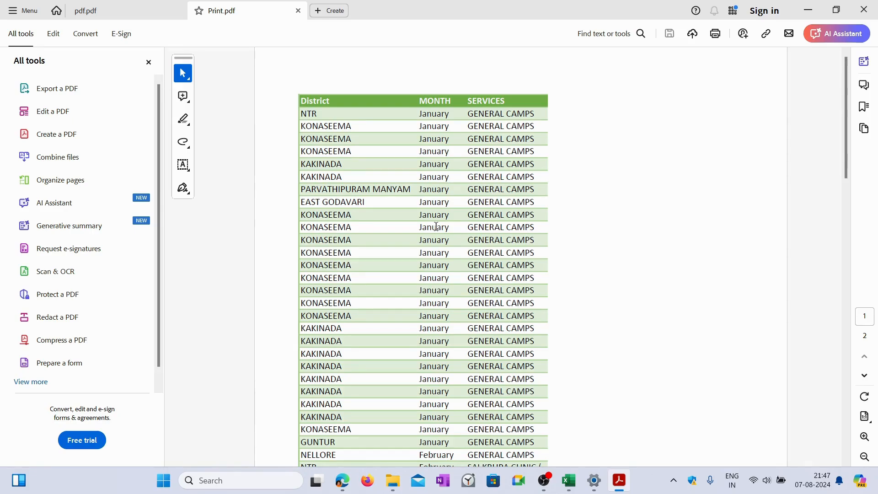
{"action": "left_click", "coordinate": [298, 10]}
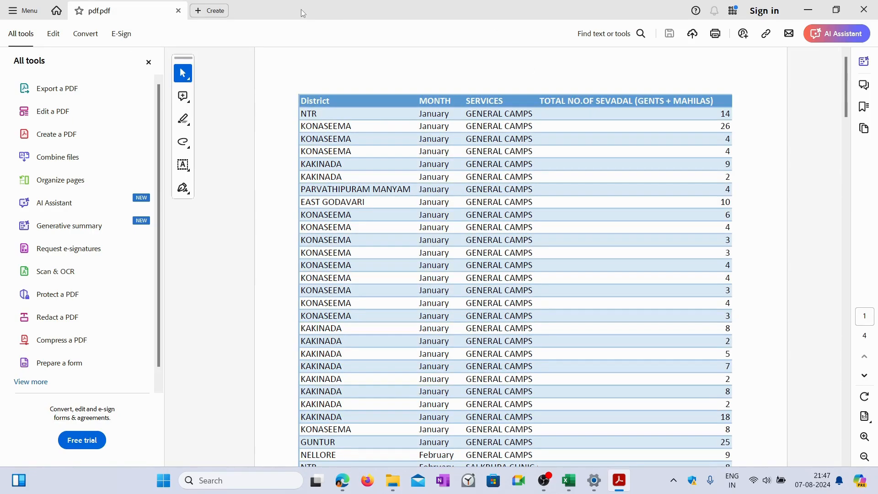